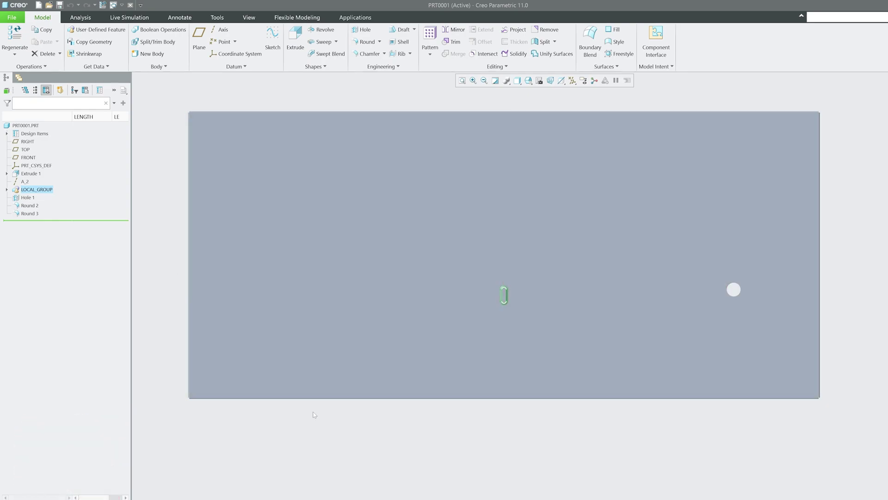
left_click(374, 437)
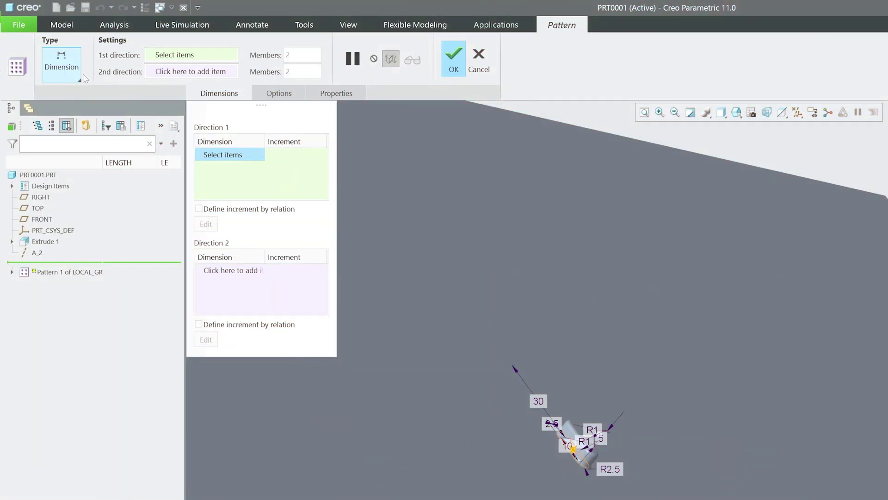
left_click(78, 78)
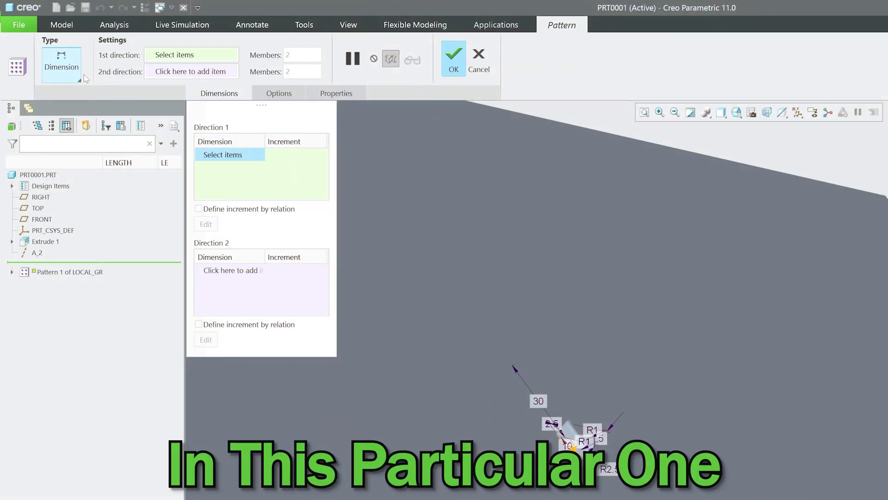
left_click(78, 79)
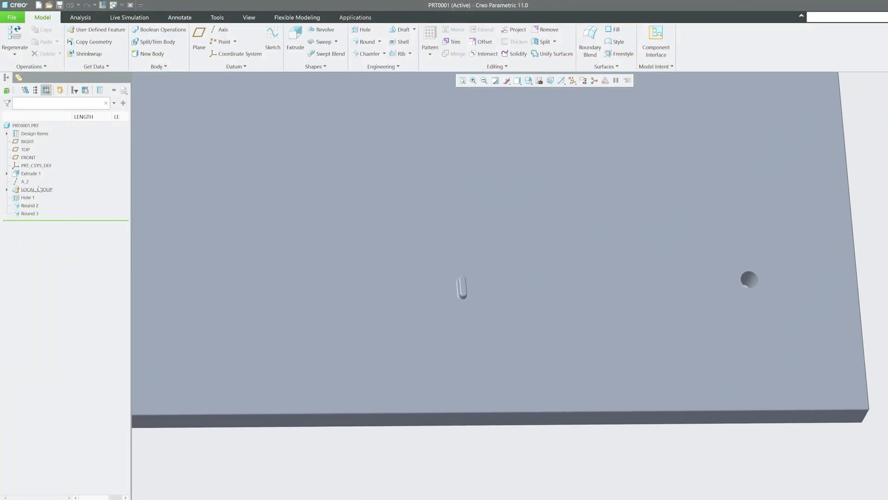
- Start a pattern of the LOCAL_GROUP slot feature and set the pattern type to Fill
left_click(36, 189)
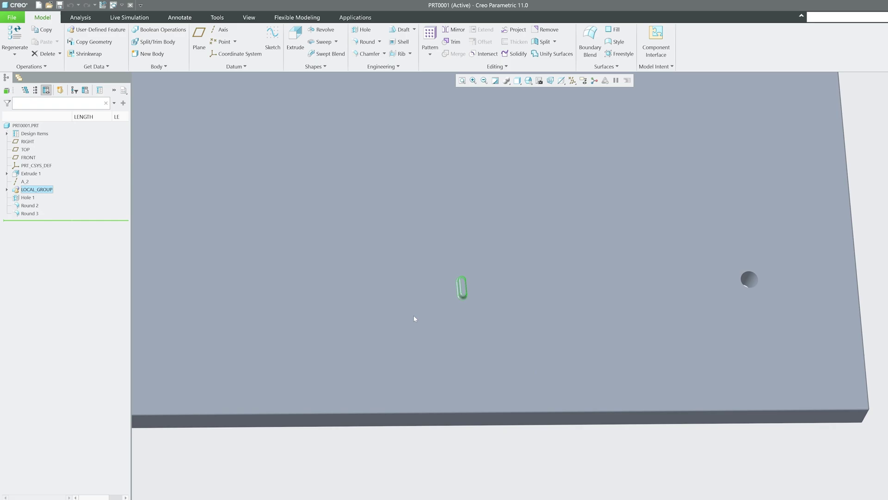
middle_click_drag(414, 319, 444, 294)
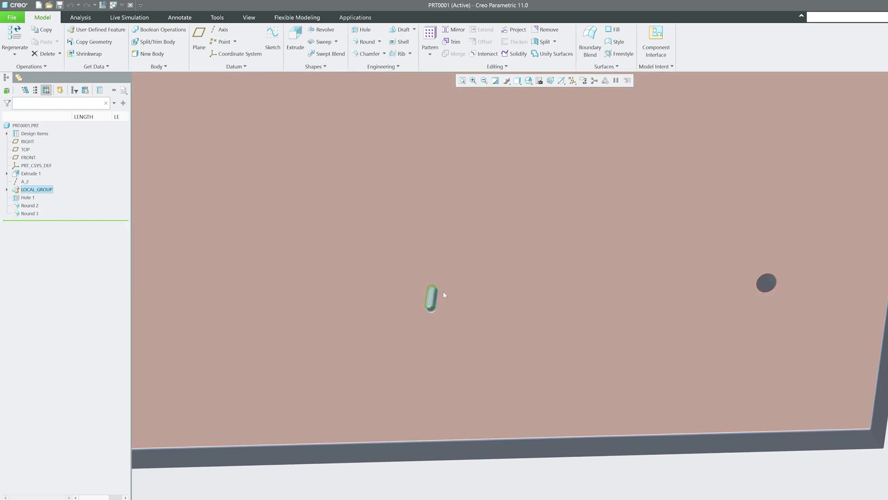
scroll(436, 310, "down", 3)
scroll(327, 351, "up", 5)
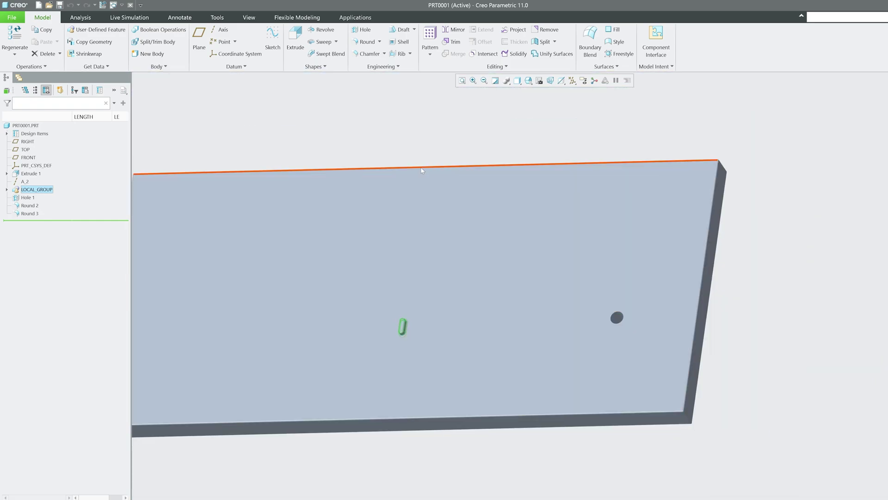
middle_click_drag(428, 165, 402, 133)
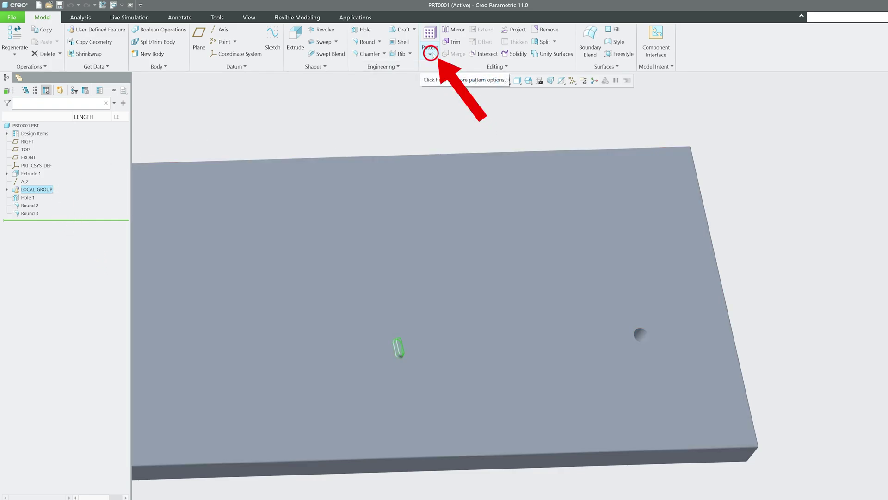
left_click(431, 54)
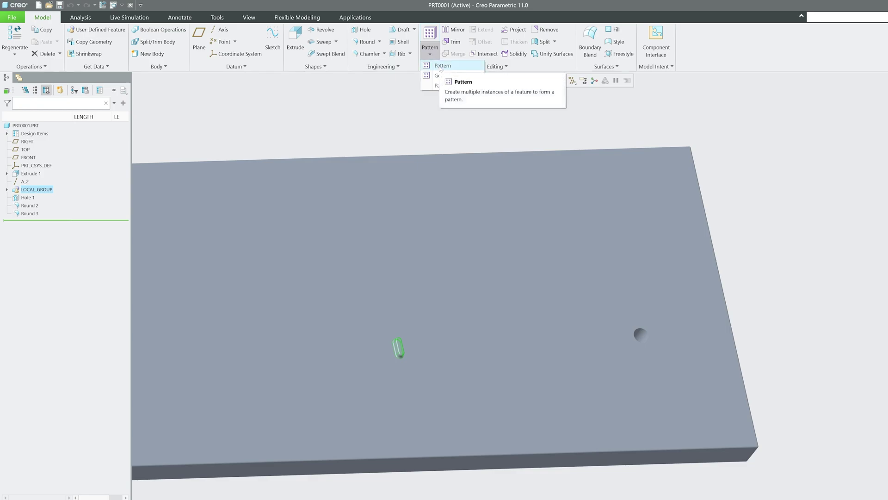
left_click(440, 67)
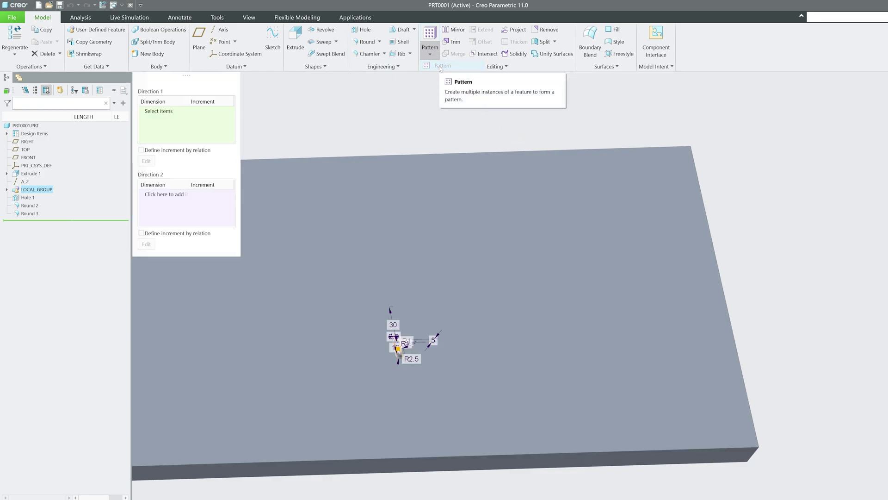
mouse_move(361, 394)
middle_mouse_down()
mouse_move(382, 411)
mouse_move(383, 266)
mouse_move(369, 264)
middle_mouse_up()
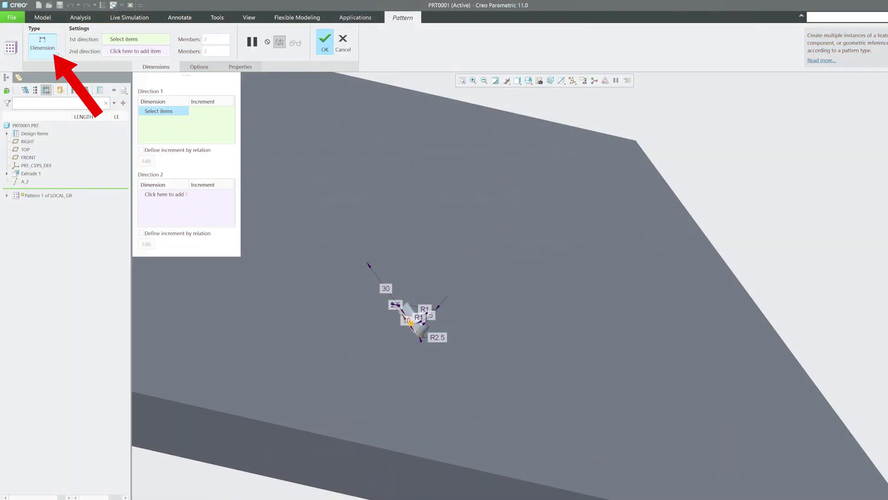
left_click(55, 55)
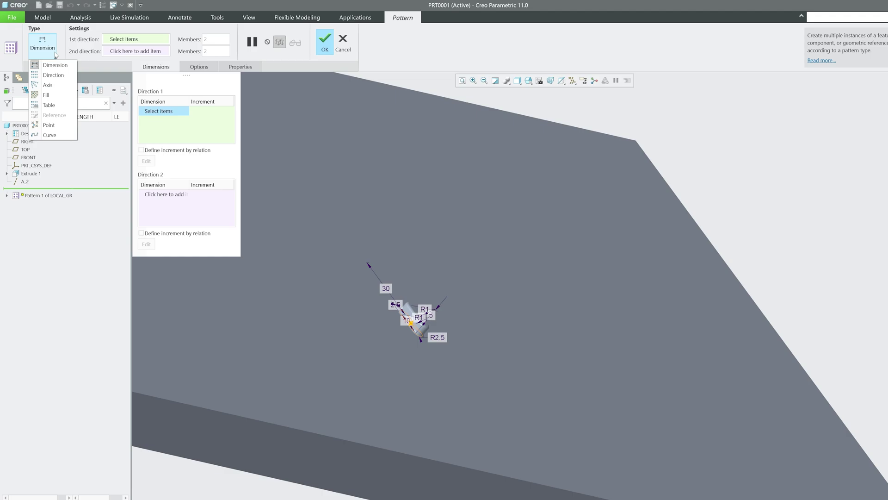
left_click(56, 95)
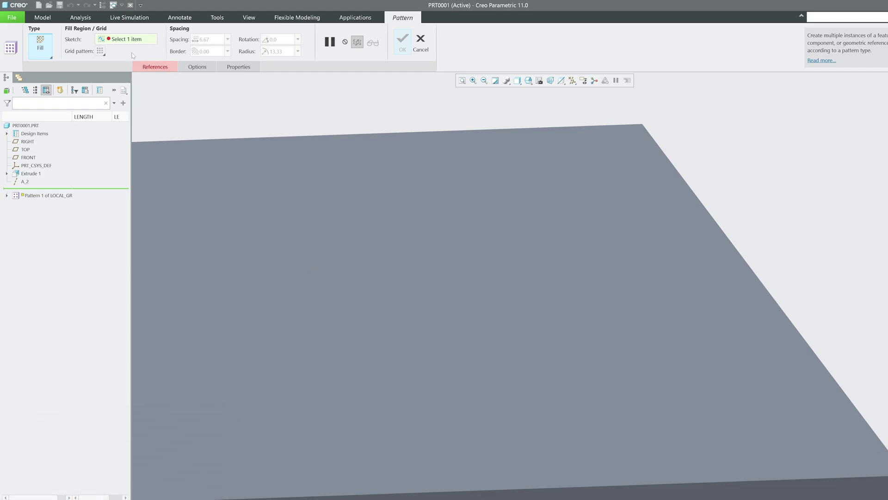
- Define an internal sketch for the fill region on the plate's large face, with the RIGHT datum plane as reference oriented Left
left_click(159, 68)
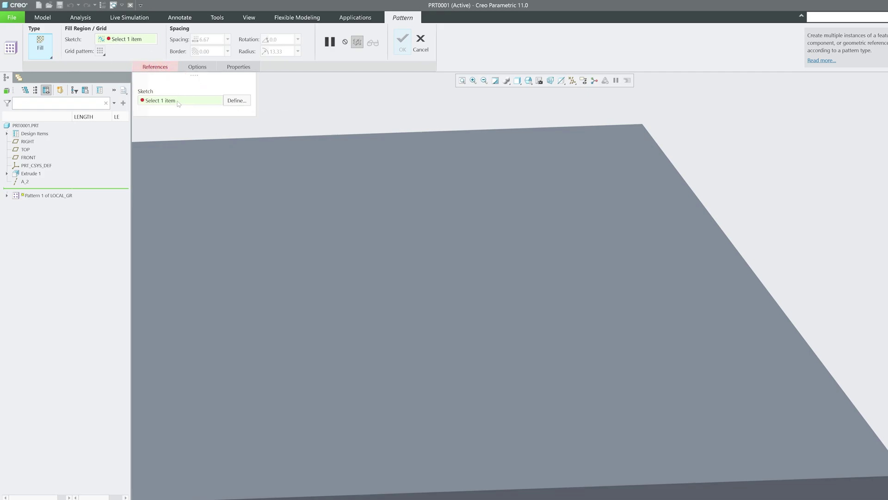
left_click(240, 102)
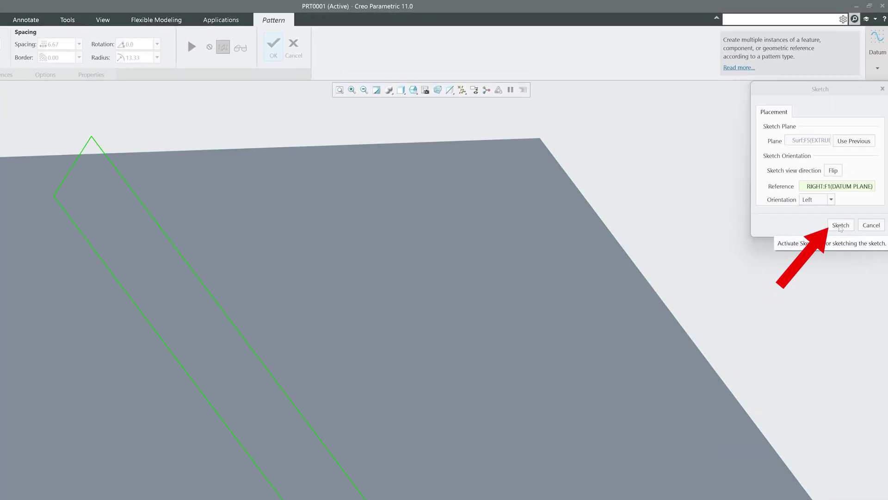
left_click(839, 225)
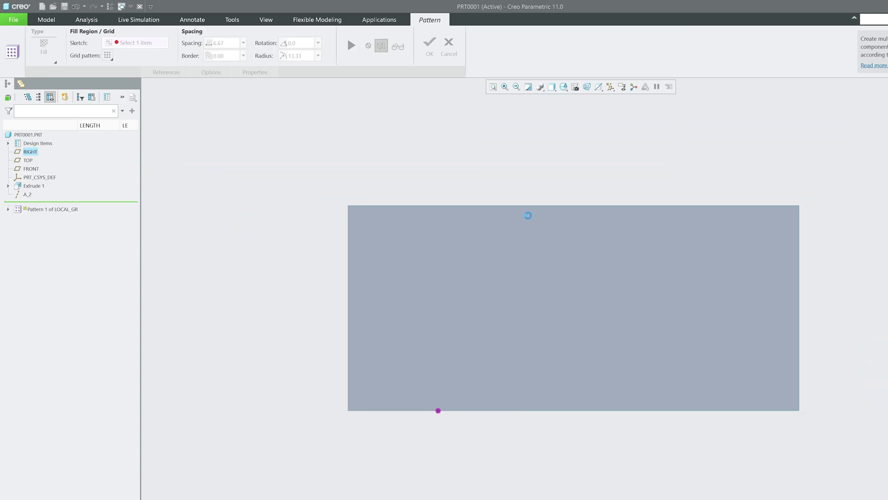
- Sketch a closed freeform spline around the slot, starting about 126 left of and 107 above the sketch origin, and finish the sketch
left_click(286, 58)
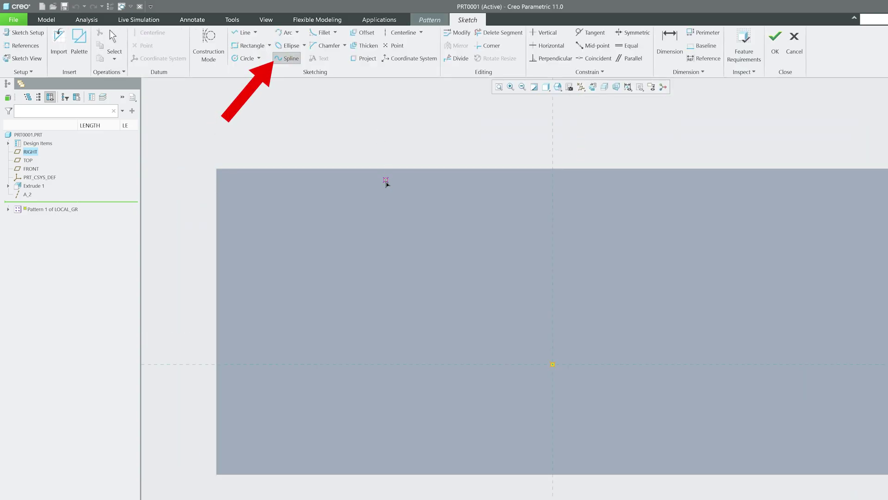
left_click(398, 233)
left_click(520, 203)
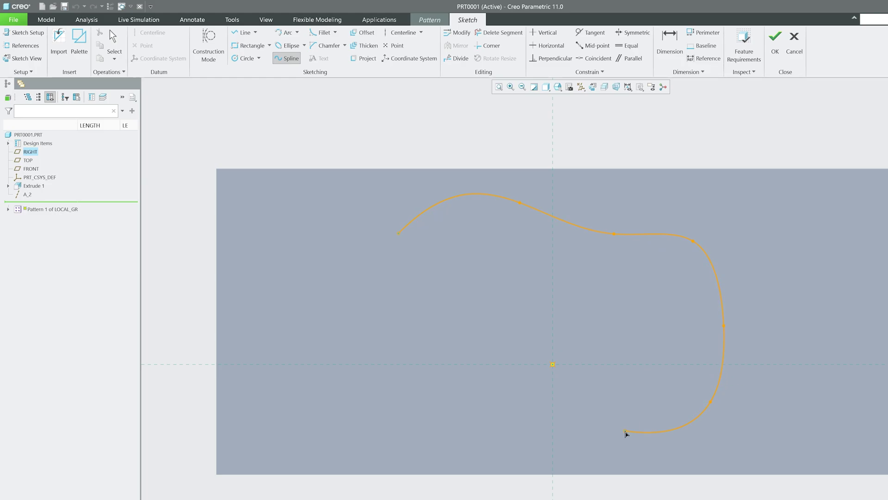
left_click(374, 425)
left_click(333, 324)
middle_click(333, 136)
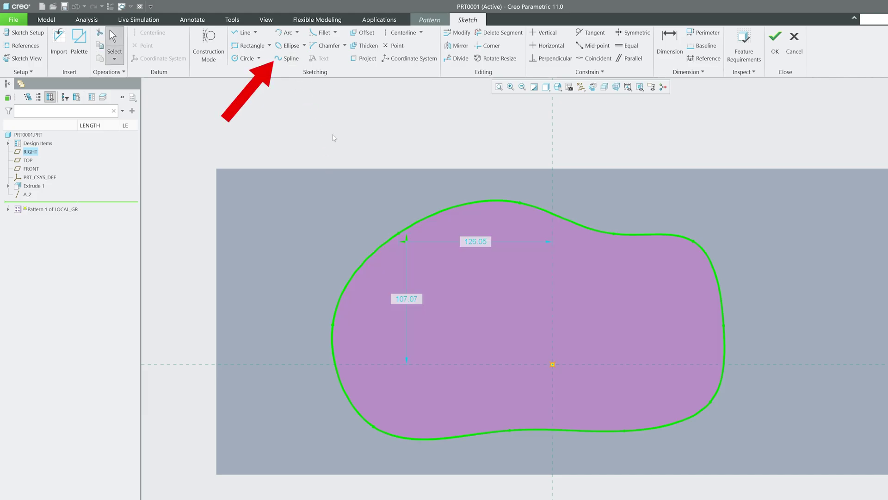
scroll(472, 355, "up", 3)
scroll(402, 333, "down", 3)
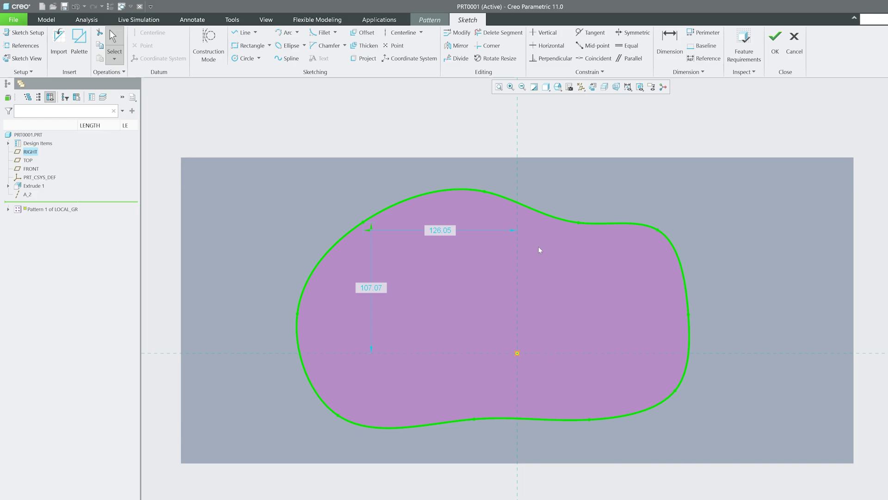
left_click(600, 142)
scroll(517, 187, "up", 2)
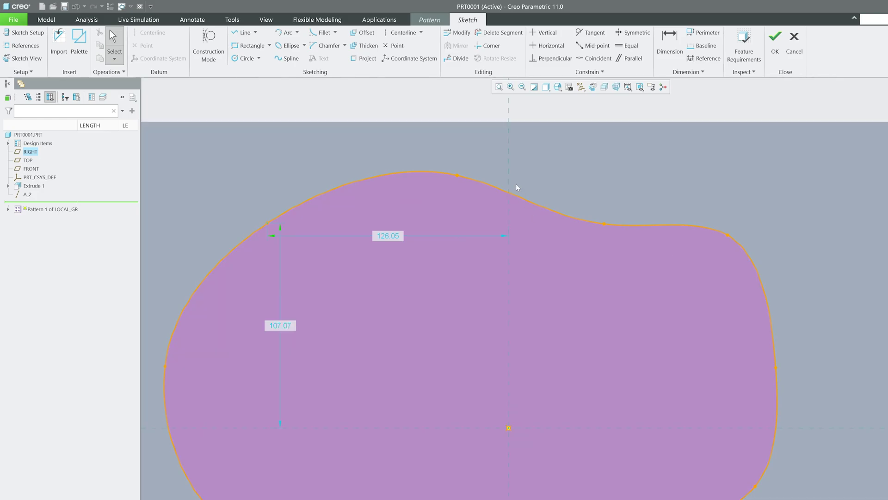
scroll(488, 184, "down", 2)
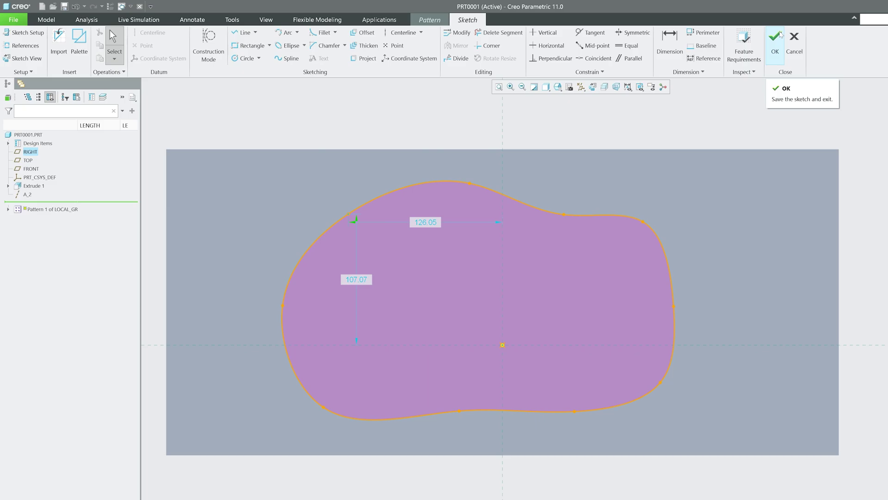
left_click(779, 46)
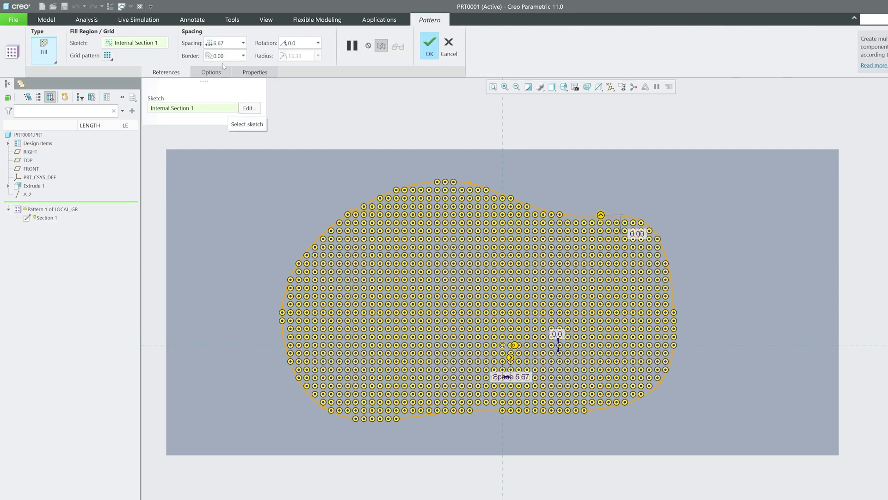
- Set the fill pattern's spacing to 15 and its border distance to 10
left_click(219, 43)
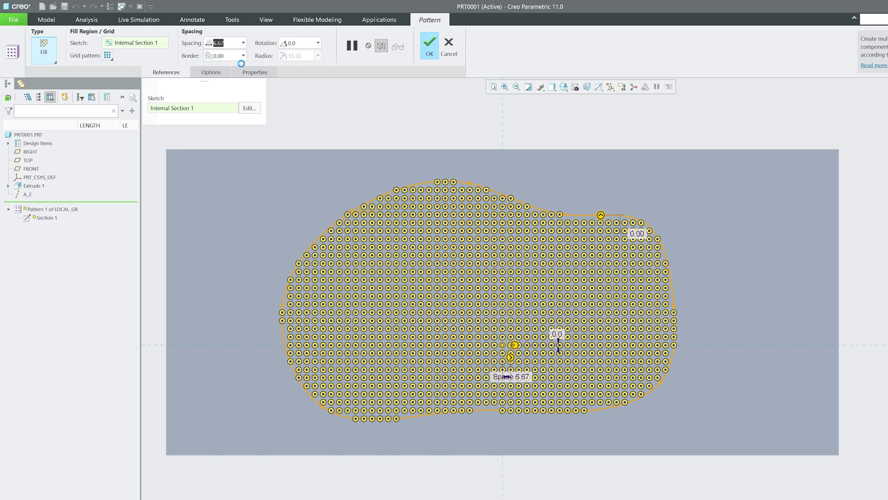
type("15")
key("Return")
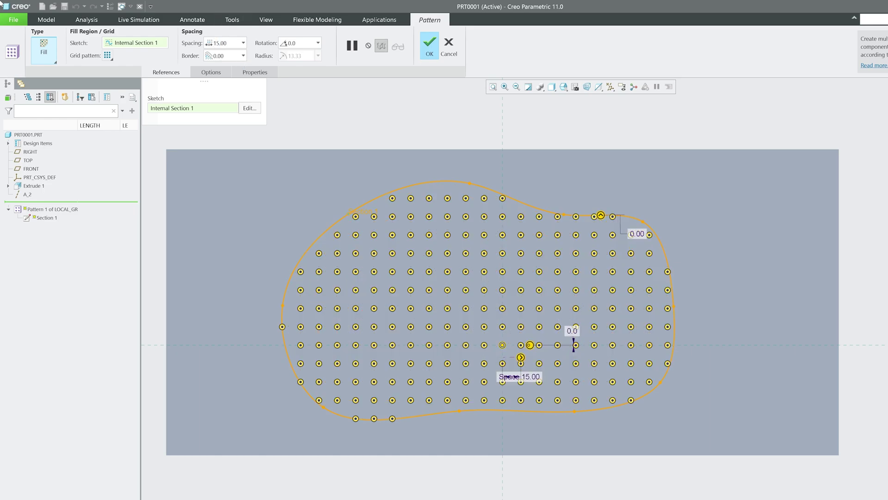
key("Tab")
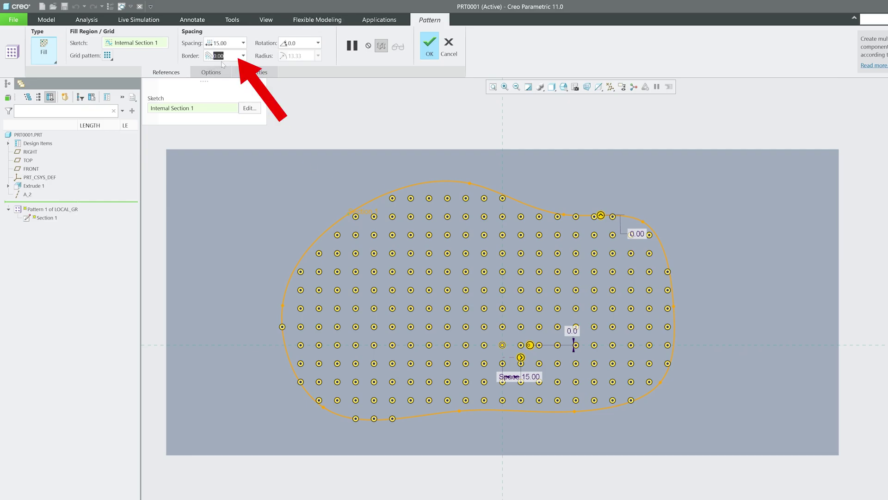
type("10")
key("Return")
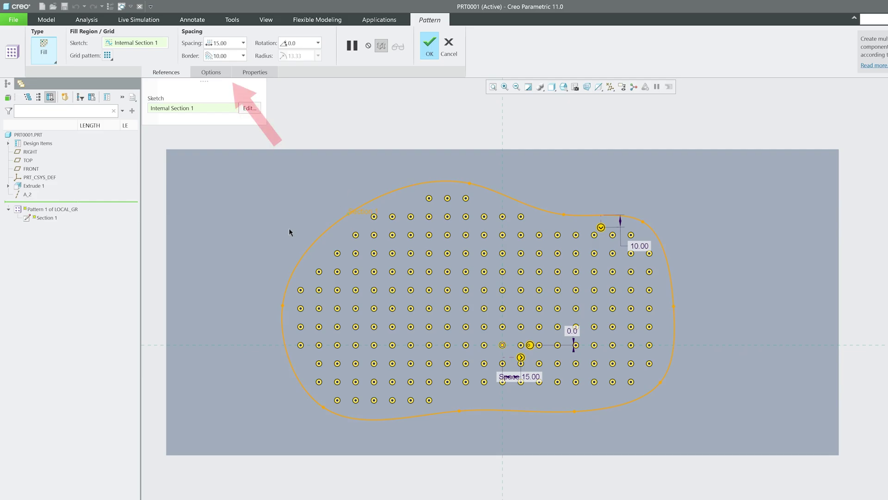
left_click(210, 73)
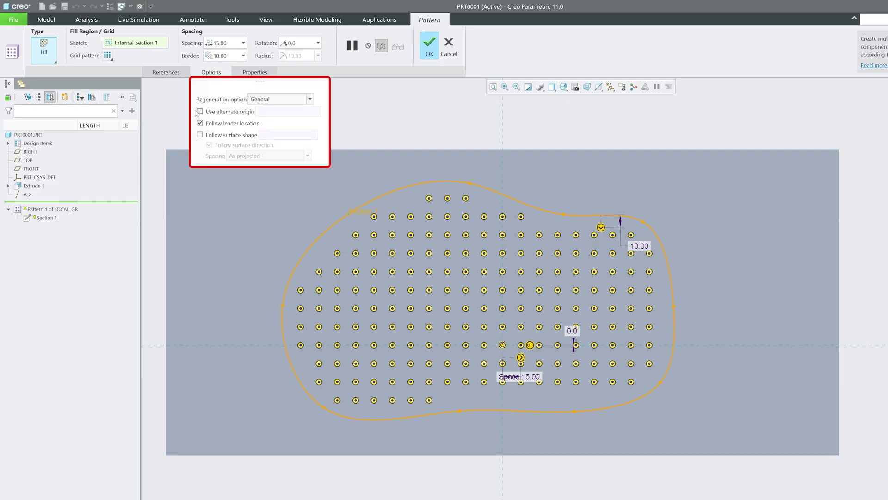
left_click(199, 112)
left_click(200, 111)
left_click(206, 72)
- Set the fill grid's rotation to 10 degrees and complete the pattern
double_click(291, 43)
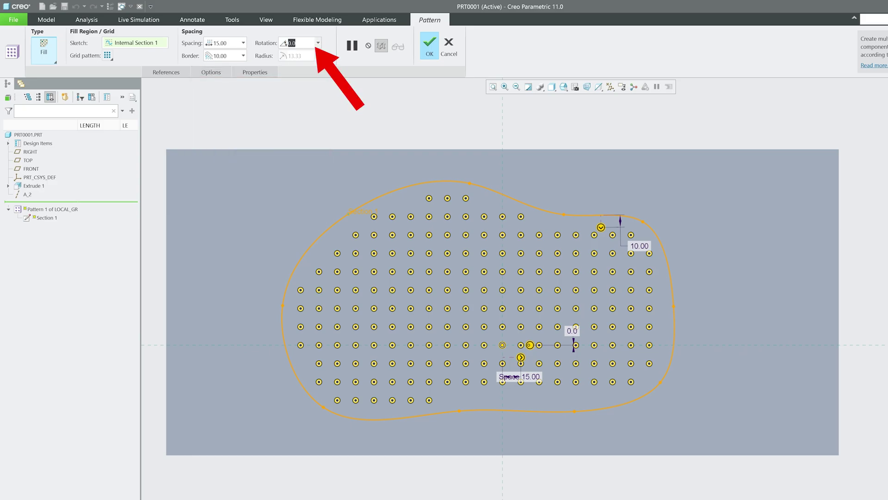
type("1")
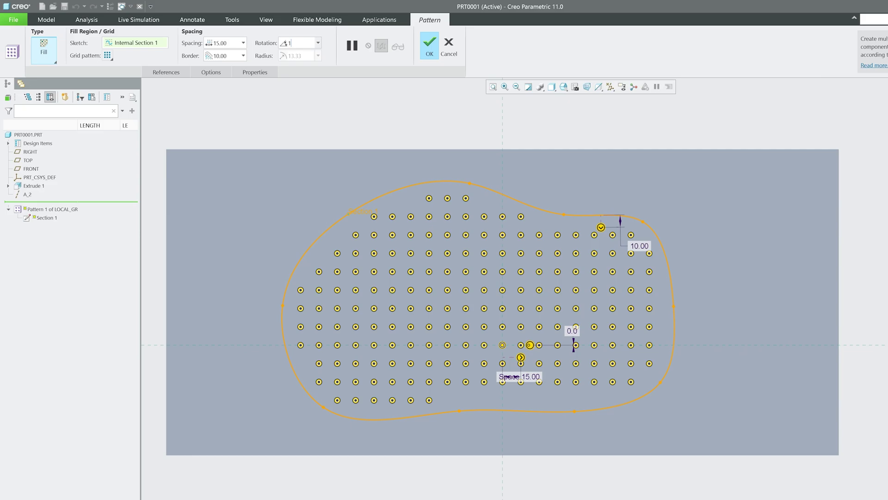
type("0")
key("Return")
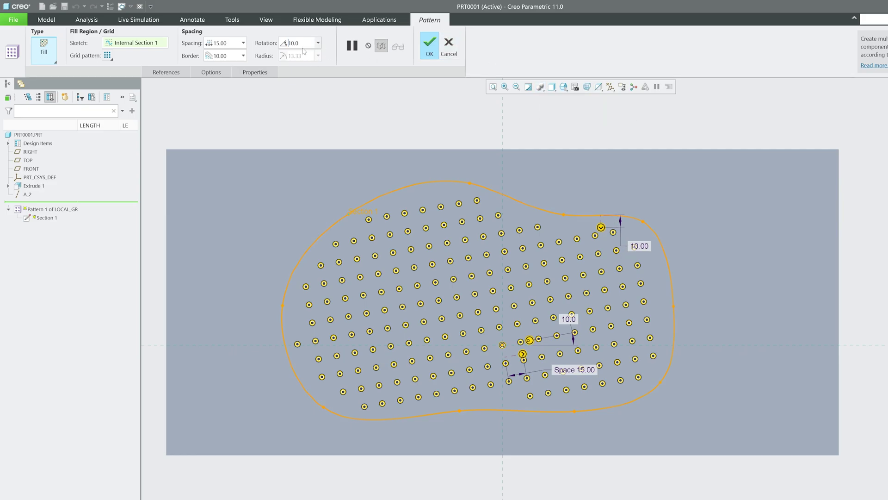
left_click(429, 44)
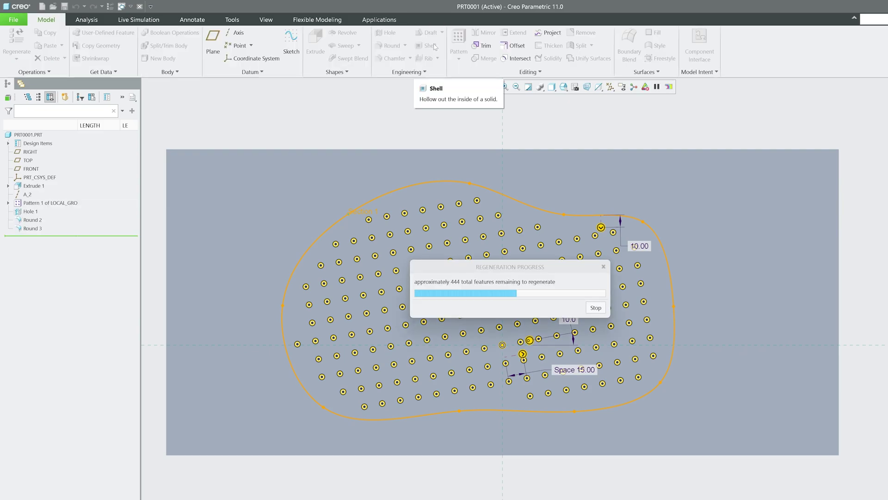
- Examine the patterned slots across the plate for spacing and overlap, up close and as a whole
mouse_move(409, 113)
middle_mouse_down()
mouse_move(474, 258)
mouse_move(487, 265)
middle_mouse_up()
scroll(474, 258, "down", 3)
scroll(488, 265, "up", 5)
scroll(529, 342, "up", 5)
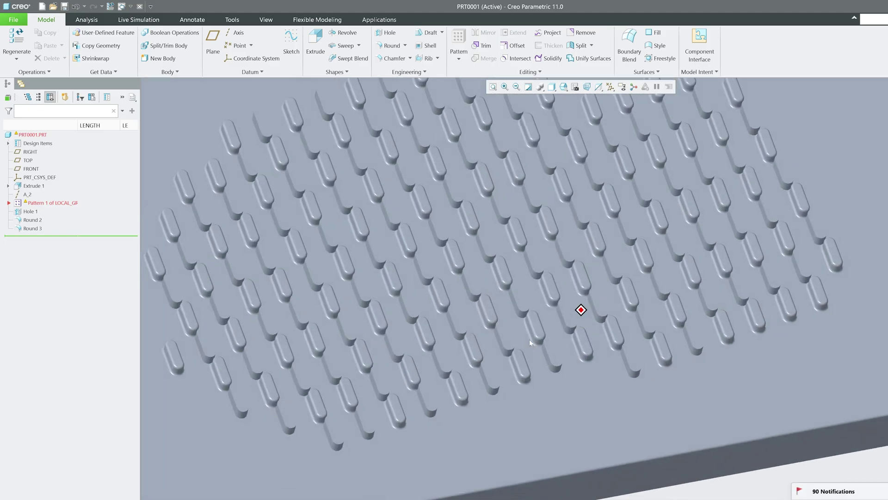
scroll(459, 334, "down", 4)
scroll(467, 320, "up", 2)
scroll(482, 323, "down", 5)
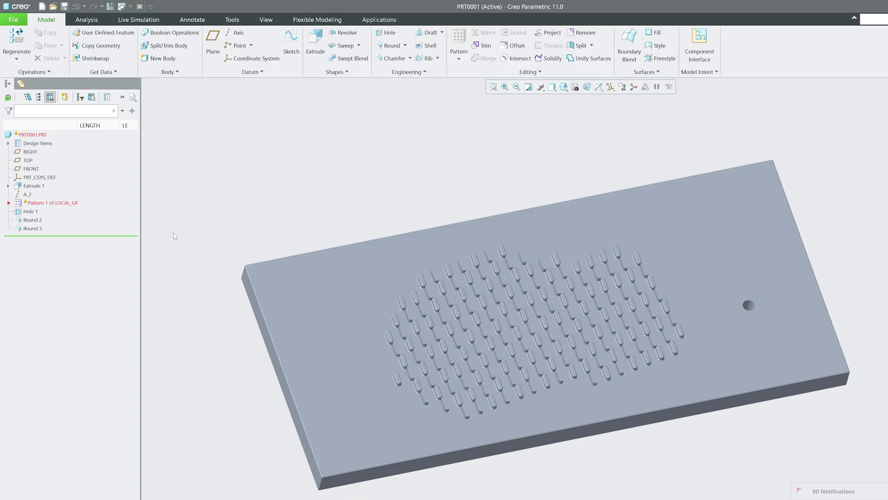
- Redefine the fill pattern of the slot group with a spacing of 25 and complete it
left_click(67, 203)
left_click(81, 165)
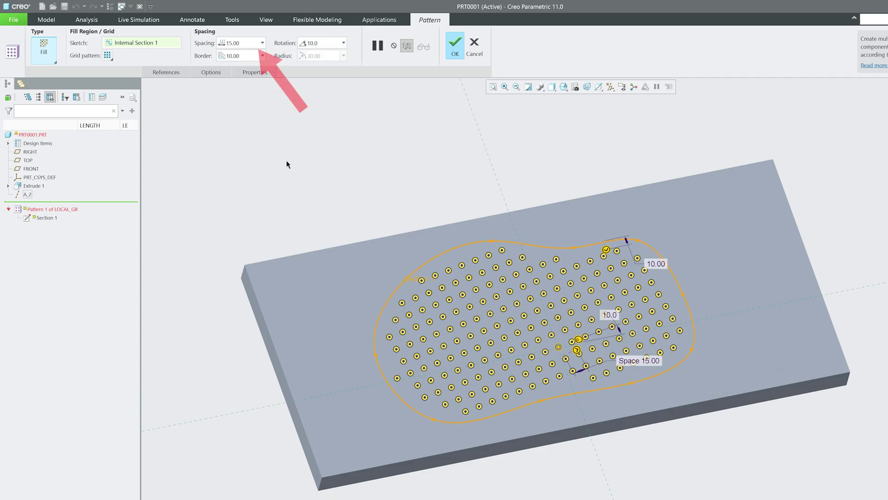
double_click(248, 47)
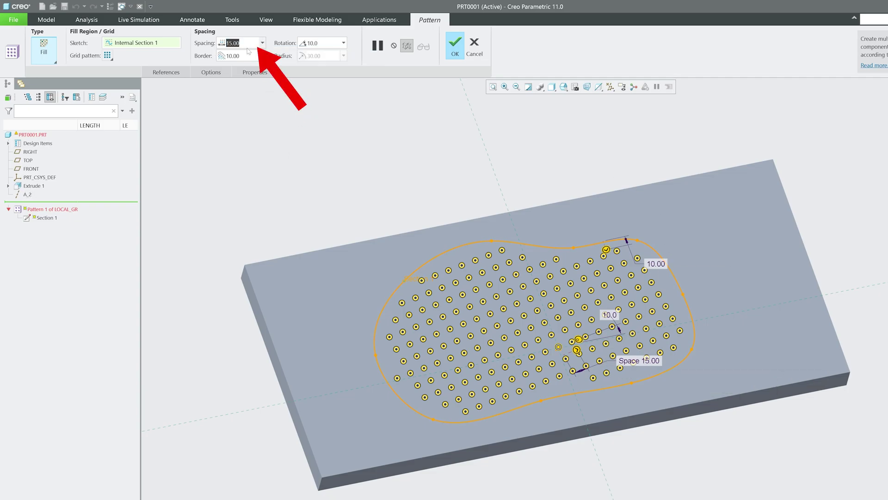
type("25")
key("Return")
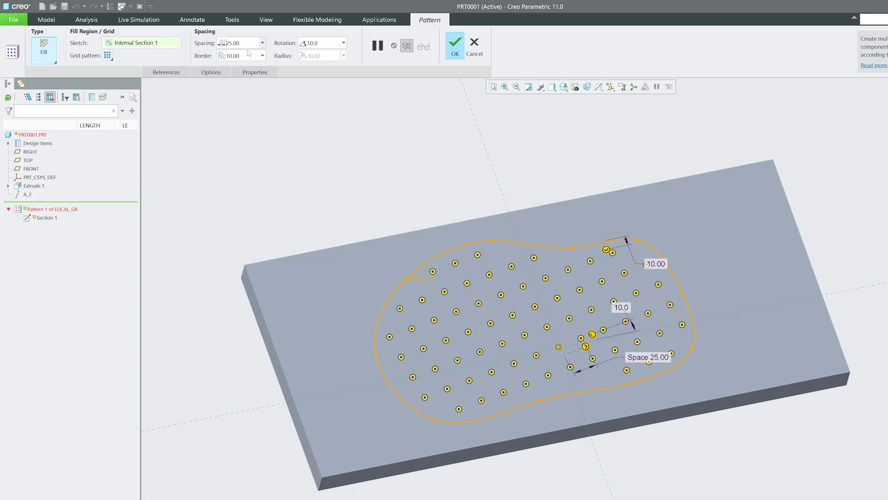
scroll(418, 128, "up", 2)
left_click(455, 46)
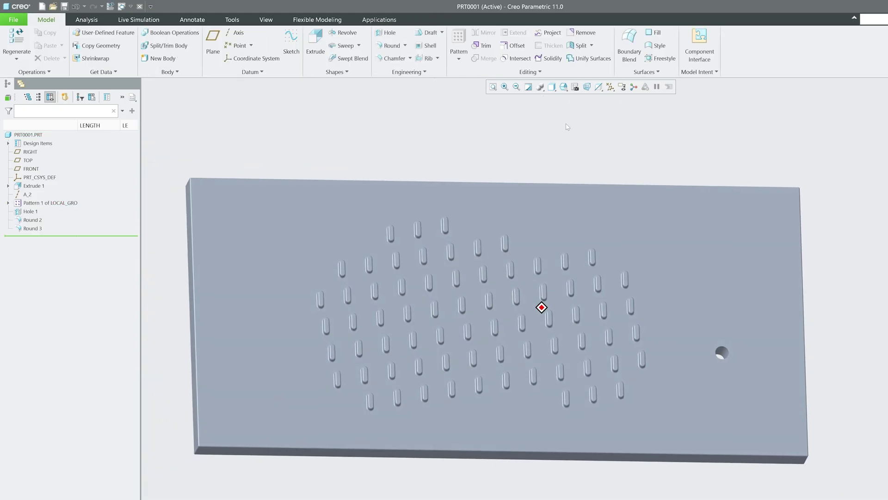
- Switch the model's display style to Shading With Edges
left_click(552, 86)
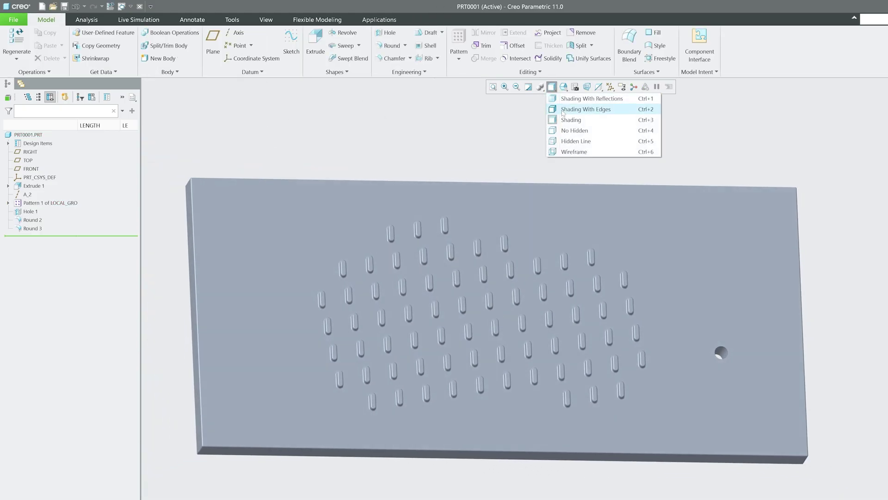
left_click(569, 112)
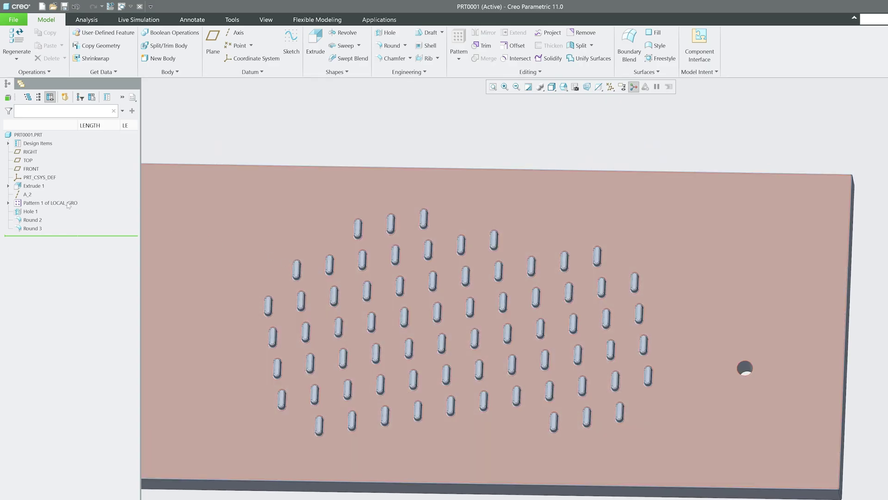
- Redefine the slot fill pattern with a Diamond grid and complete it
left_click(48, 203)
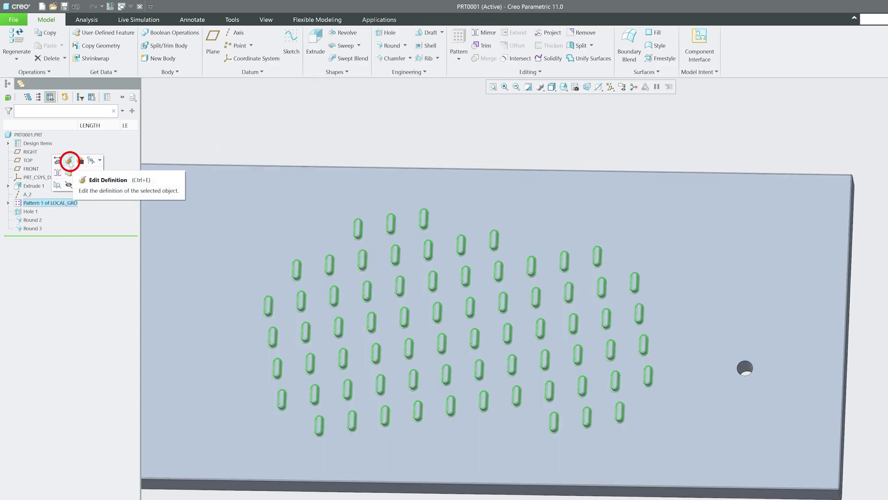
left_click(69, 172)
left_click(114, 61)
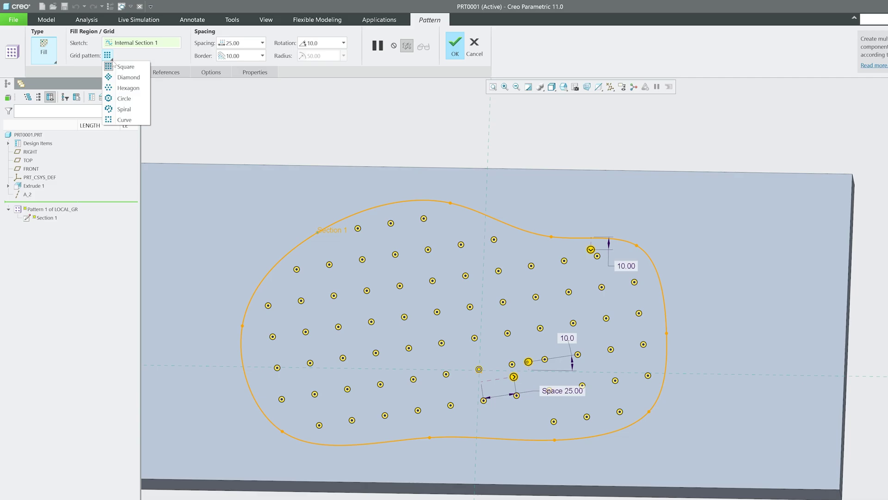
left_click(116, 77)
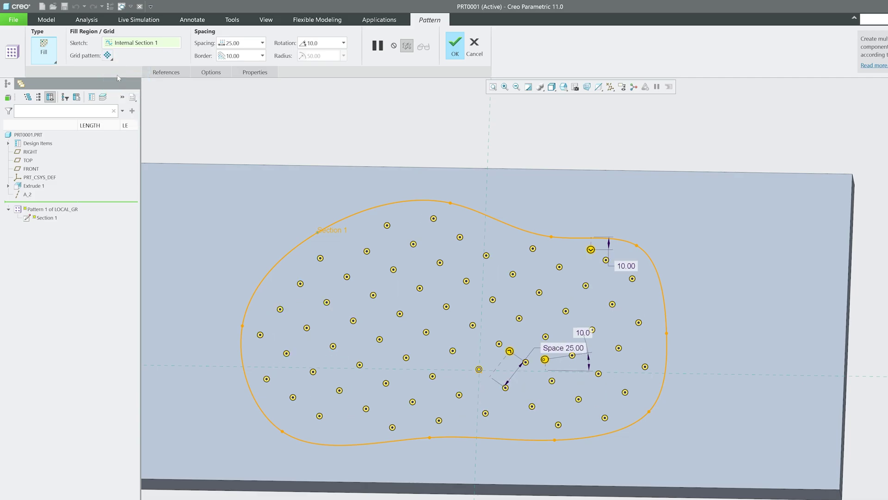
left_click(455, 46)
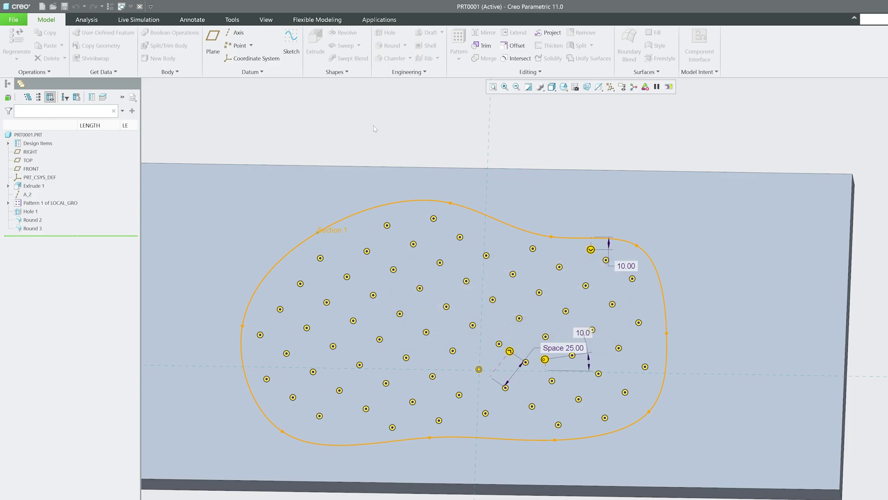
- Reopen the slot fill pattern's definition and preview the Hexagon grid followed by the Circle grid
left_click(61, 202)
left_click(73, 159)
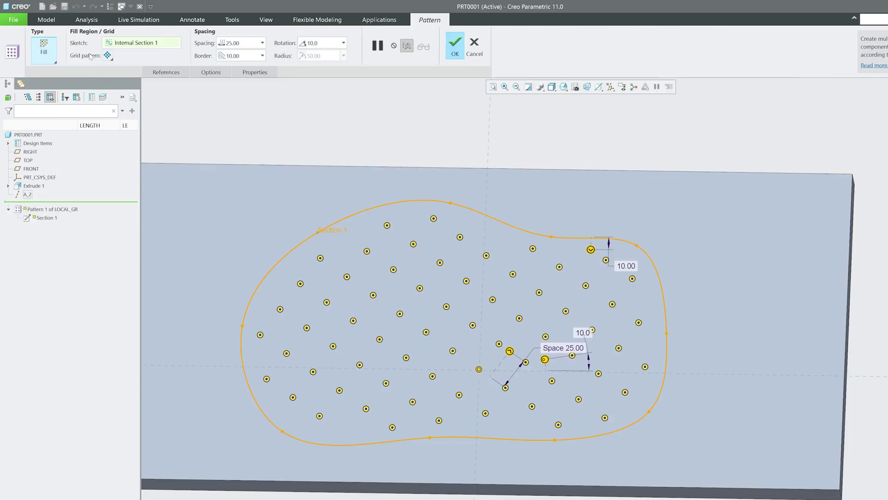
left_click(109, 57)
left_click(133, 87)
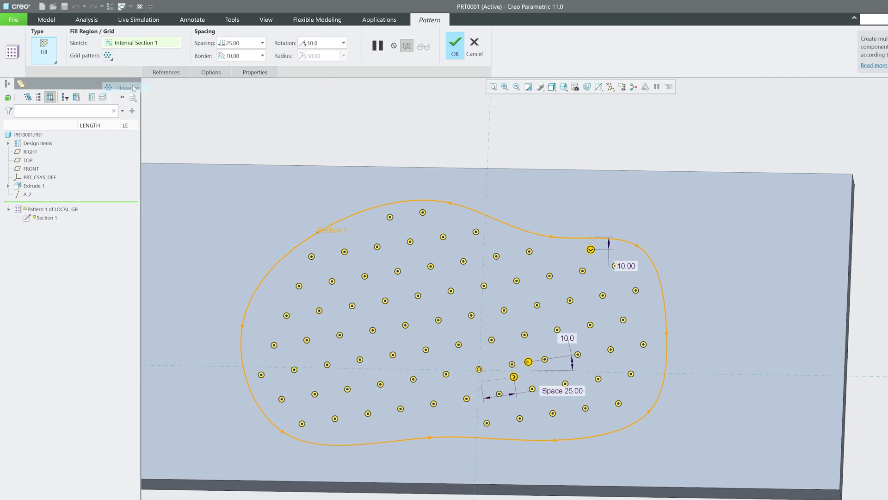
left_click(108, 56)
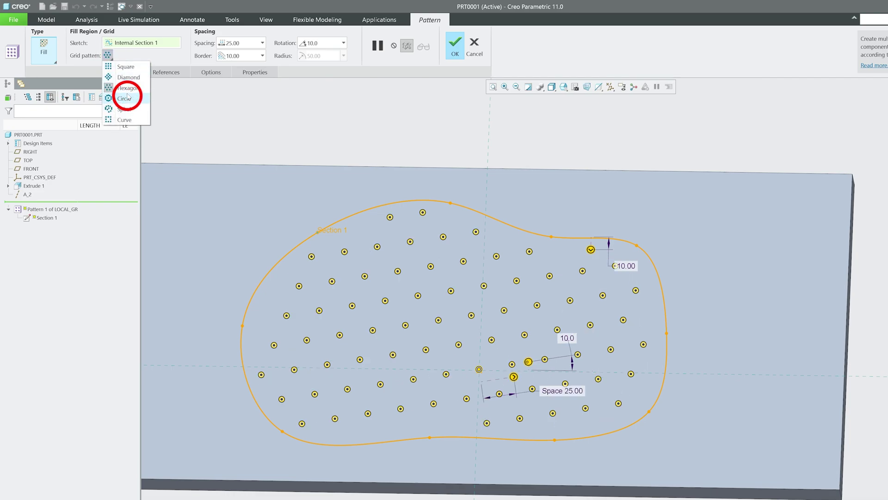
left_click(125, 98)
- Set the fill pattern's grid to Spiral, complete the pattern and inspect the slots on the plate
left_click(108, 56)
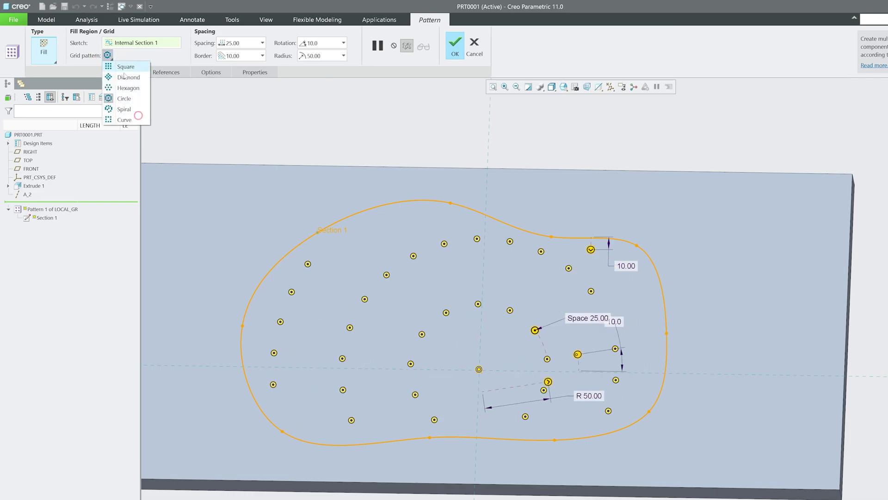
left_click(138, 112)
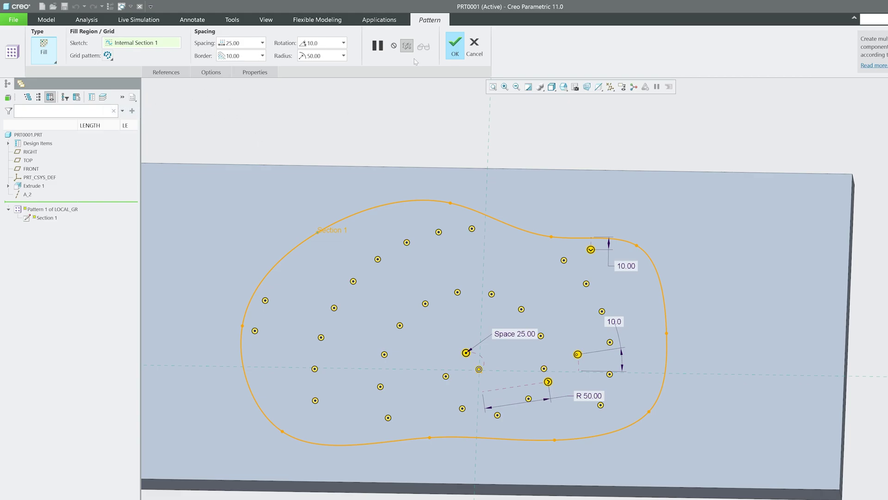
left_click(455, 45)
scroll(529, 299, "up", 3)
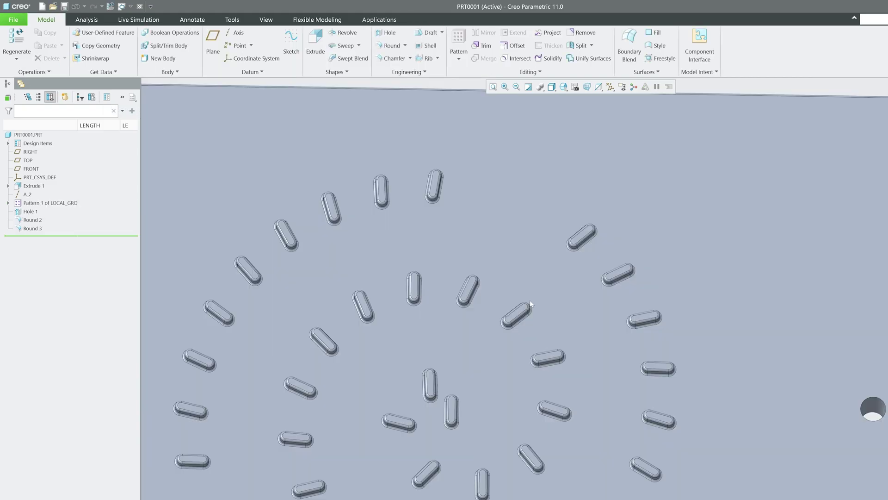
scroll(529, 299, "down", 5)
middle_click_drag(525, 302, 476, 322)
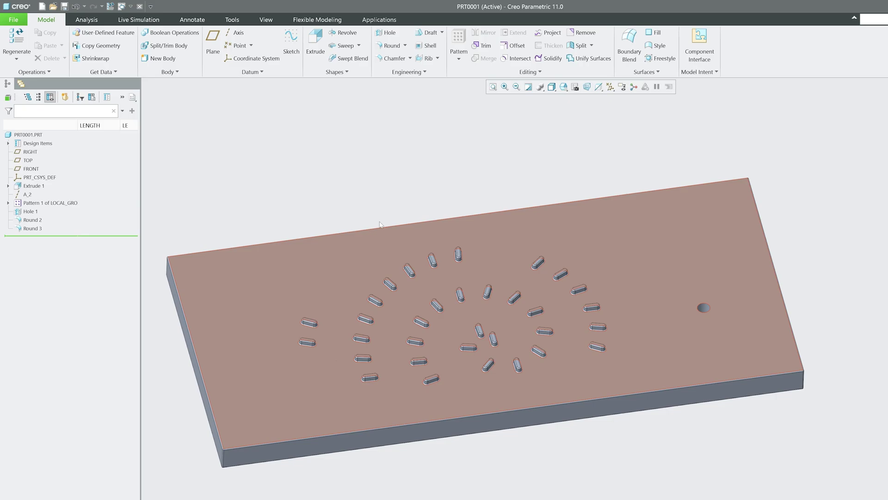